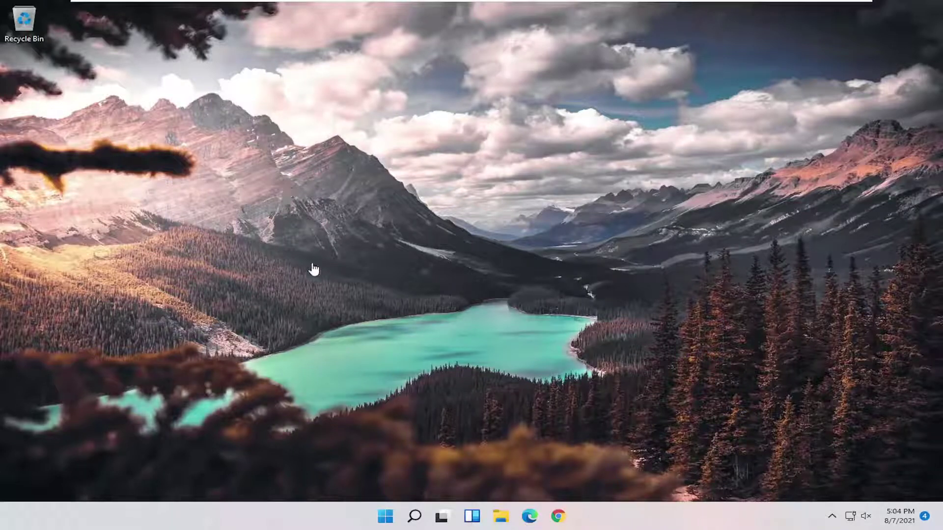
# Search Windows for 'device manager' and launch Device Manager from the best match
pyautogui.click(414, 517)
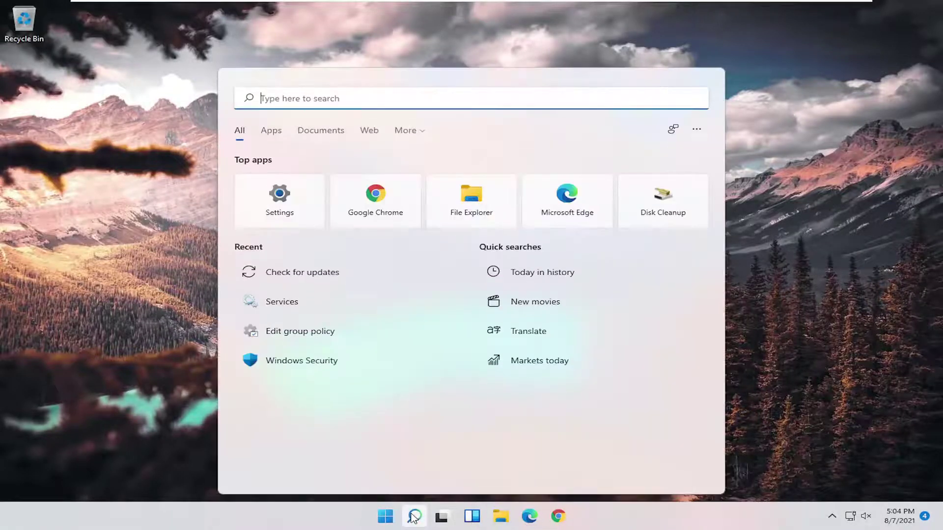
pyautogui.write('device manager')
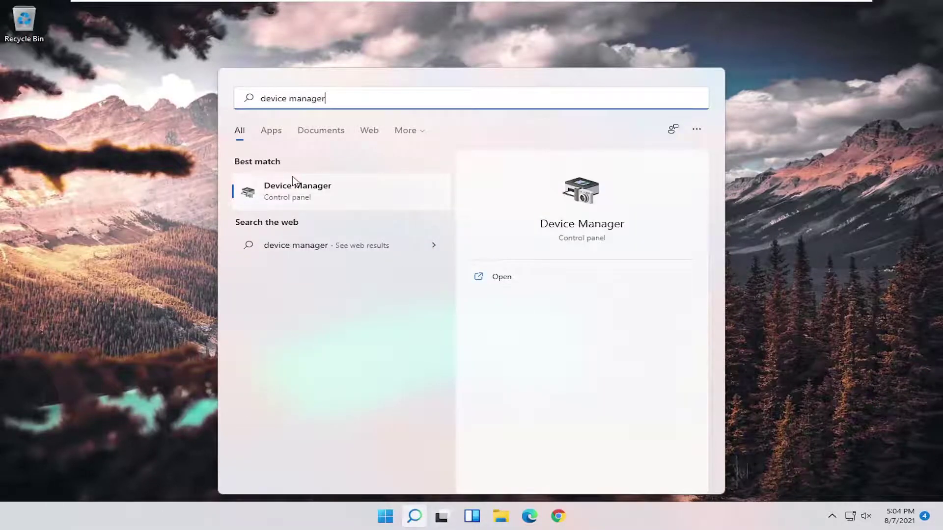
pyautogui.click(301, 196)
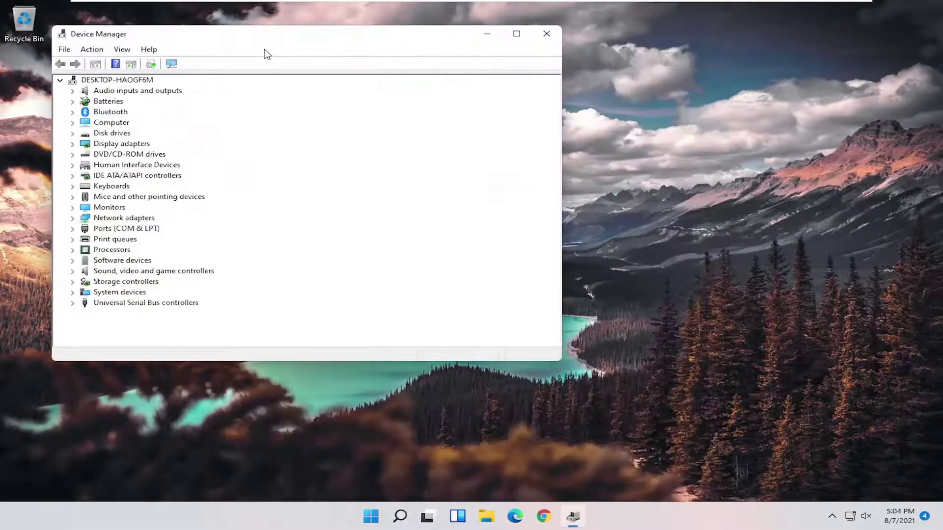
# Reinstall the Generic USB Hub driver under Universal Serial Bus controllers from the computer's compatible driver list
pyautogui.moveTo(265, 51)
pyautogui.mouseDown()
pyautogui.moveTo(366, 57)
pyautogui.moveTo(407, 78)
pyautogui.mouseUp()
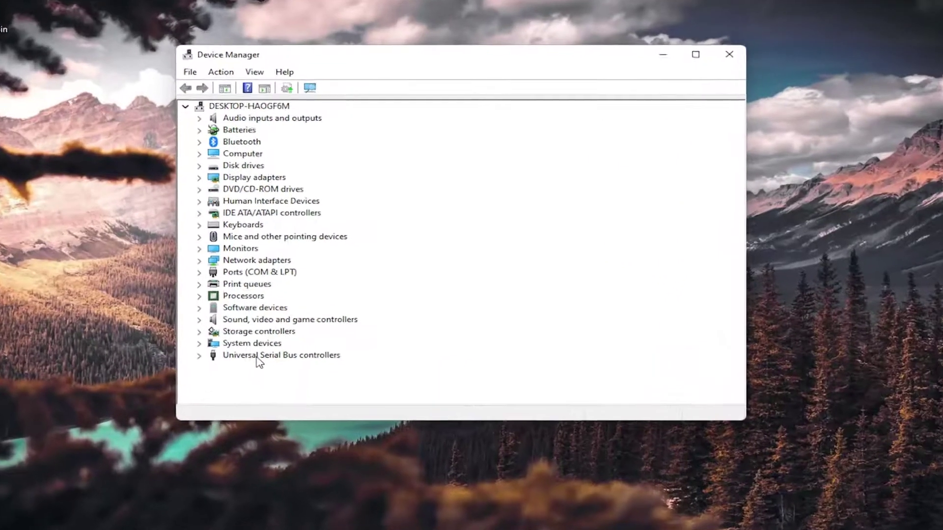
pyautogui.doubleClick(268, 331)
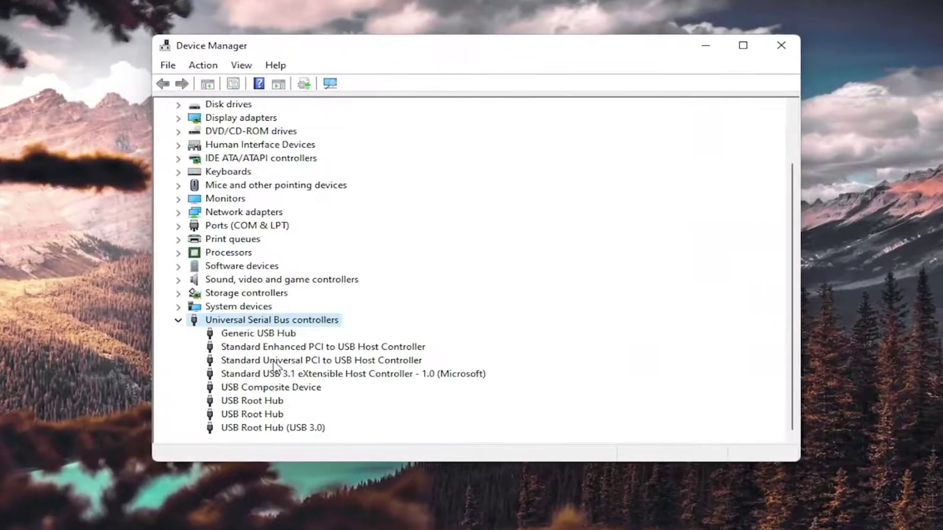
pyautogui.rightClick(242, 337)
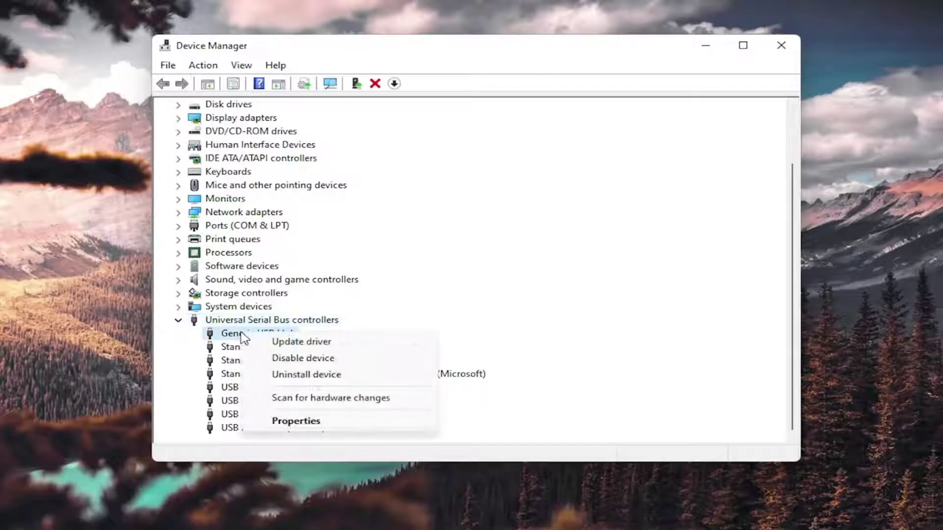
pyautogui.click(288, 343)
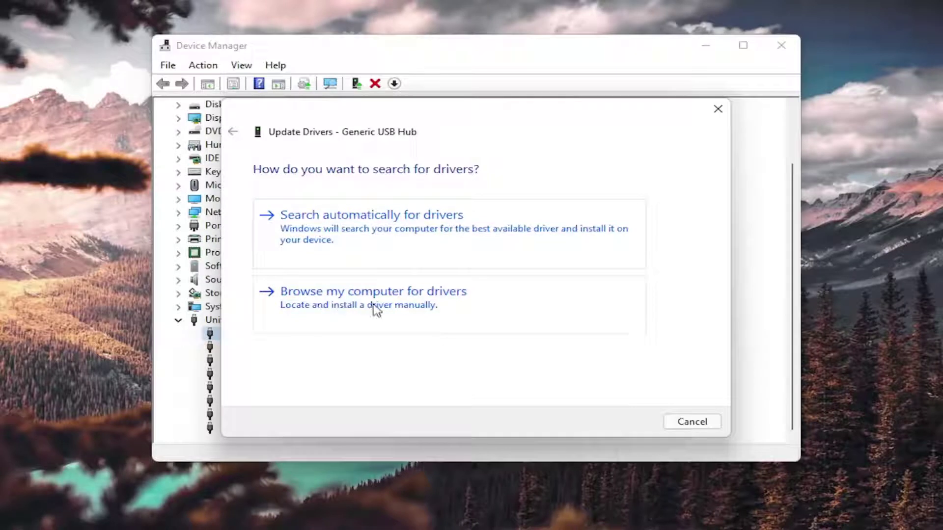
pyautogui.click(421, 305)
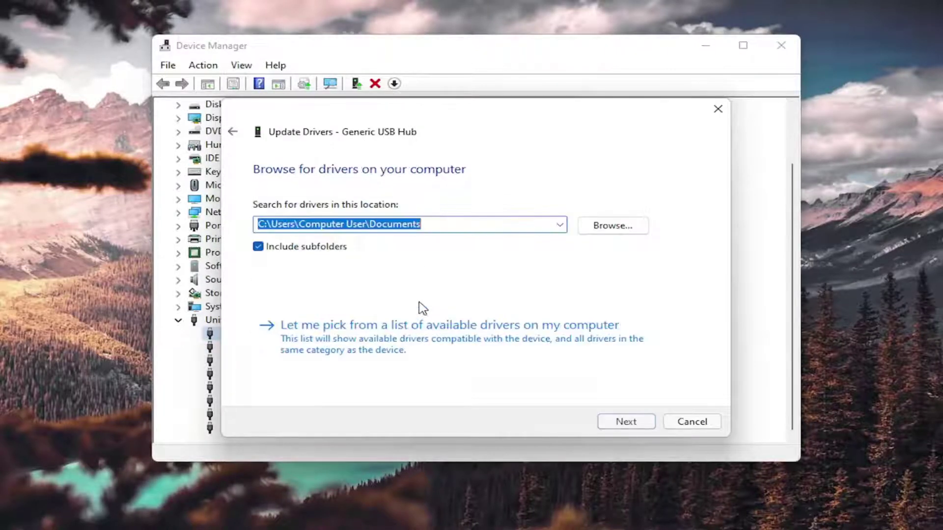
pyautogui.click(333, 338)
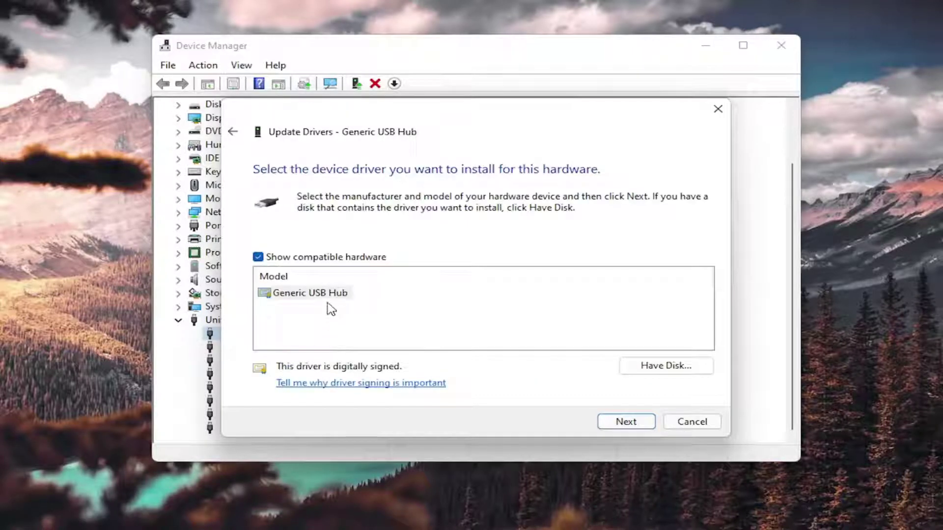
pyautogui.click(306, 293)
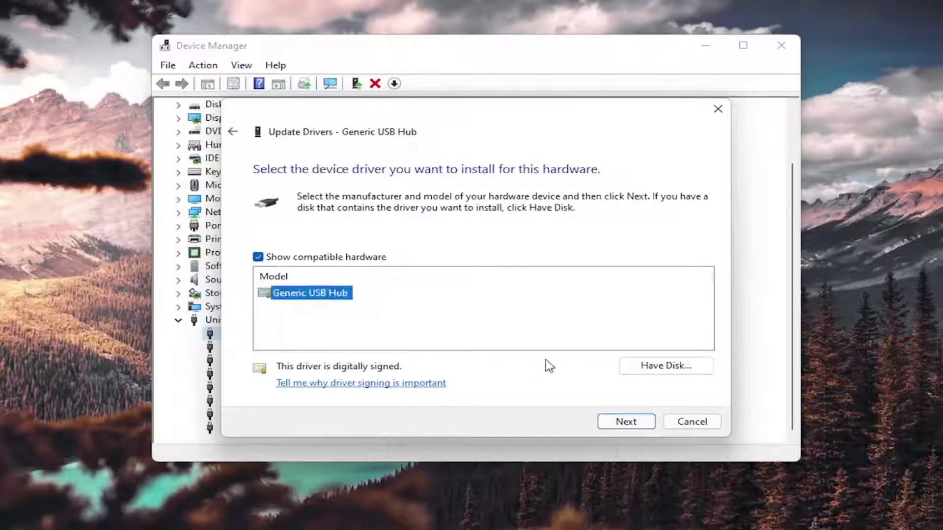
pyautogui.click(614, 422)
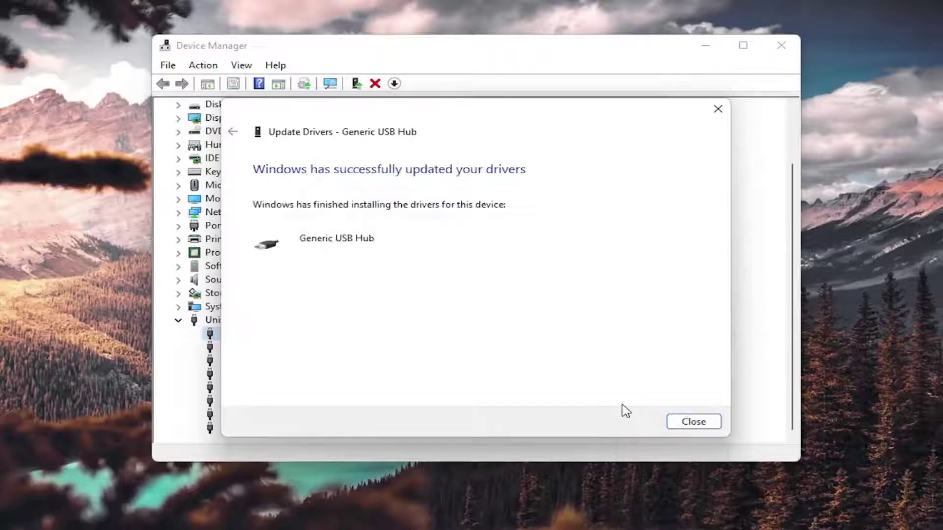
# Close the update wizard and uninstall the Generic USB Hub device, confirming the warning
pyautogui.click(702, 423)
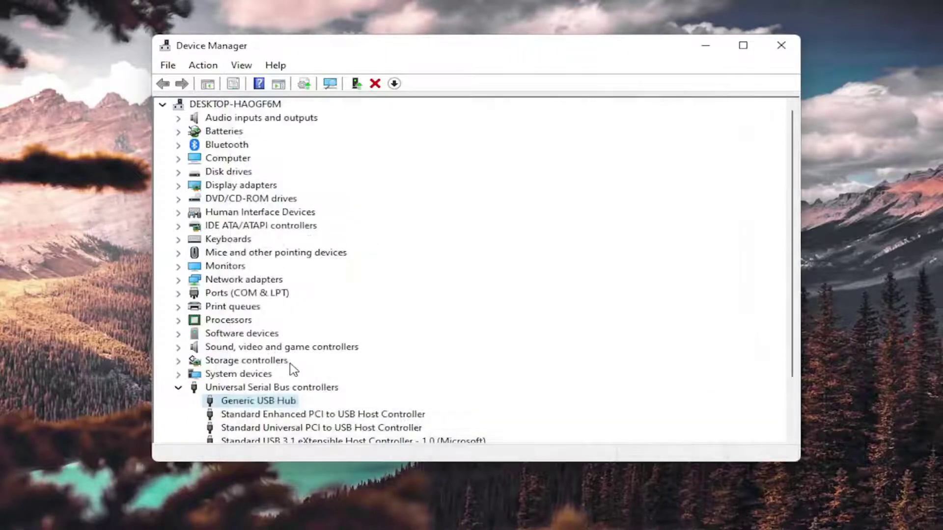
pyautogui.scroll(-2, 288, 398)
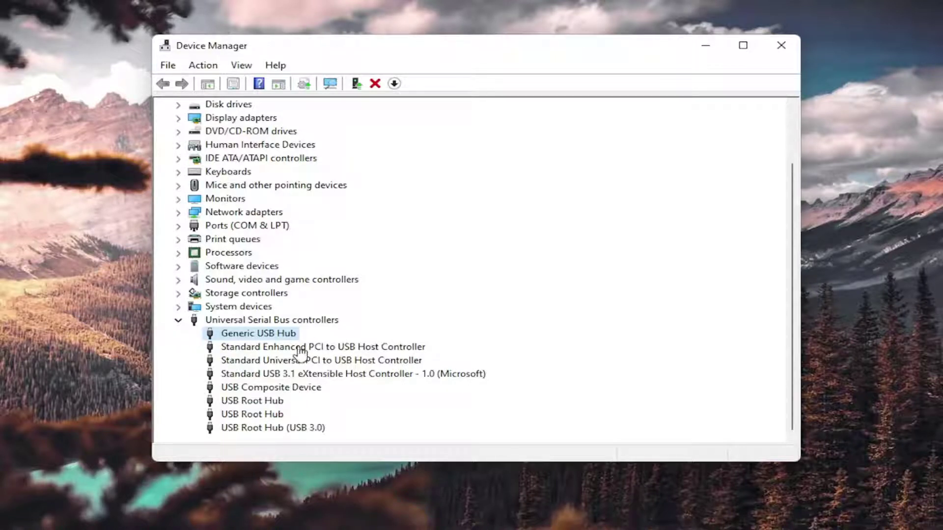
pyautogui.rightClick(261, 335)
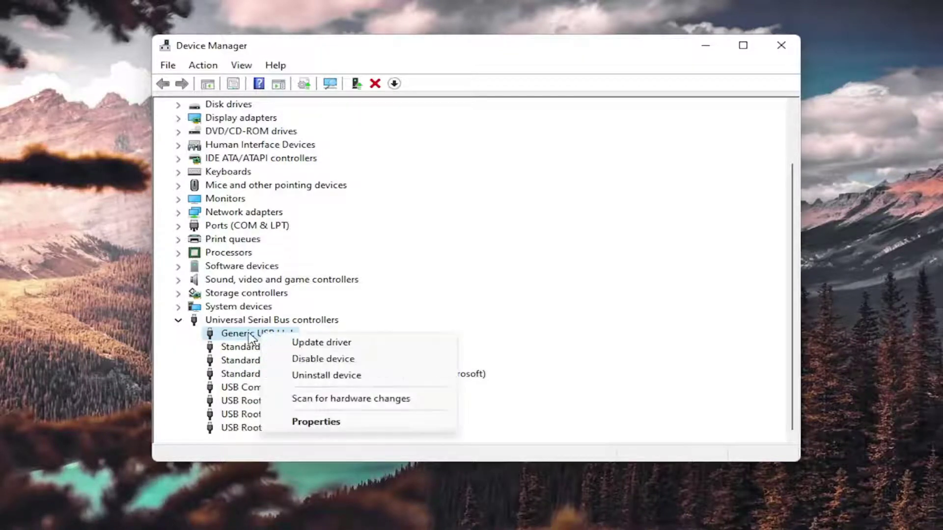
pyautogui.click(329, 376)
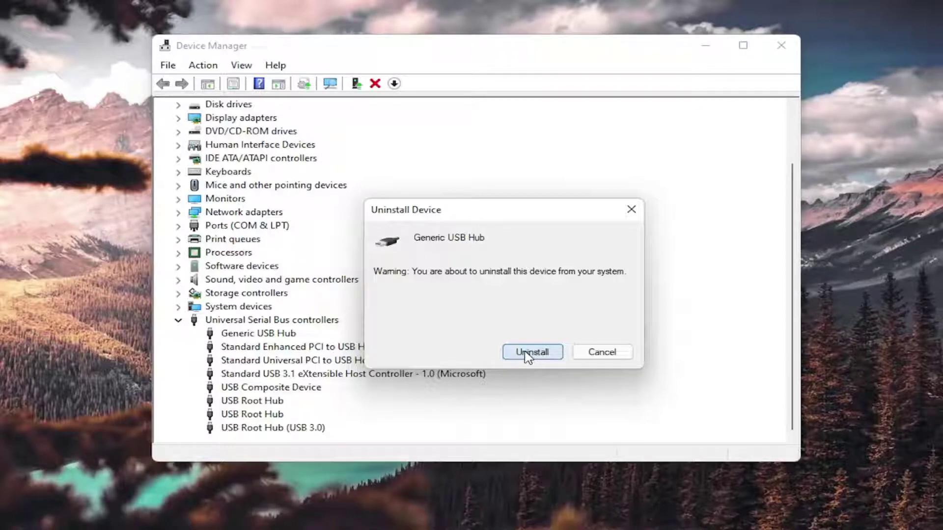
pyautogui.click(601, 352)
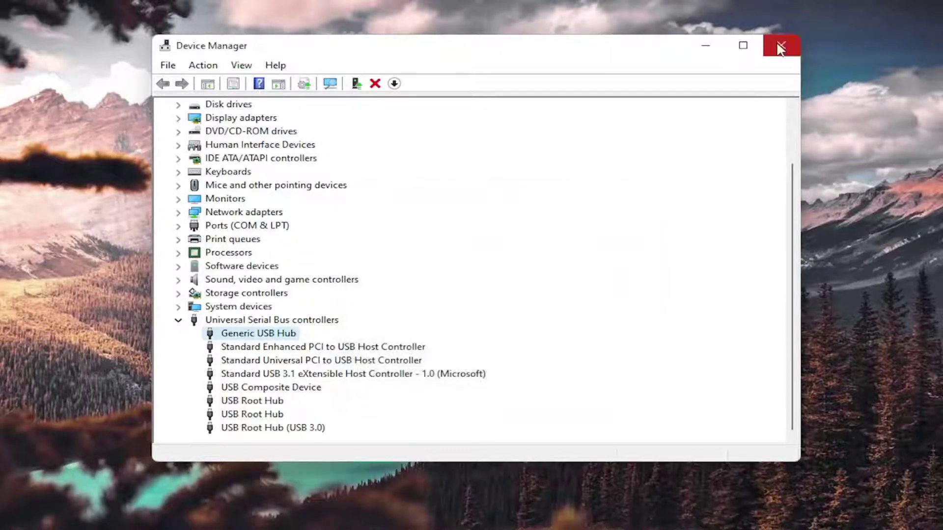
# Close Device Manager and launch Command Prompt from a 'cmd' search as administrator, approving the UAC prompt
pyautogui.click(778, 48)
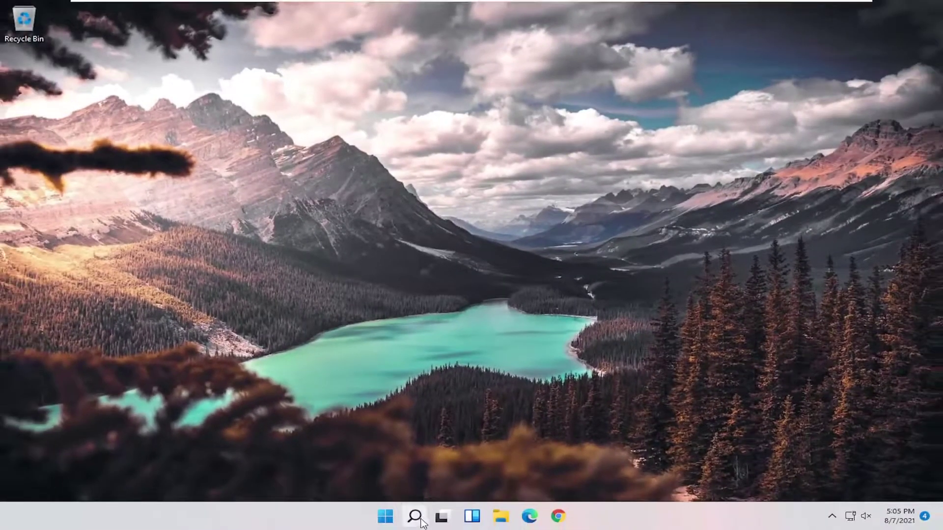
pyautogui.click(416, 518)
pyautogui.write('cmd')
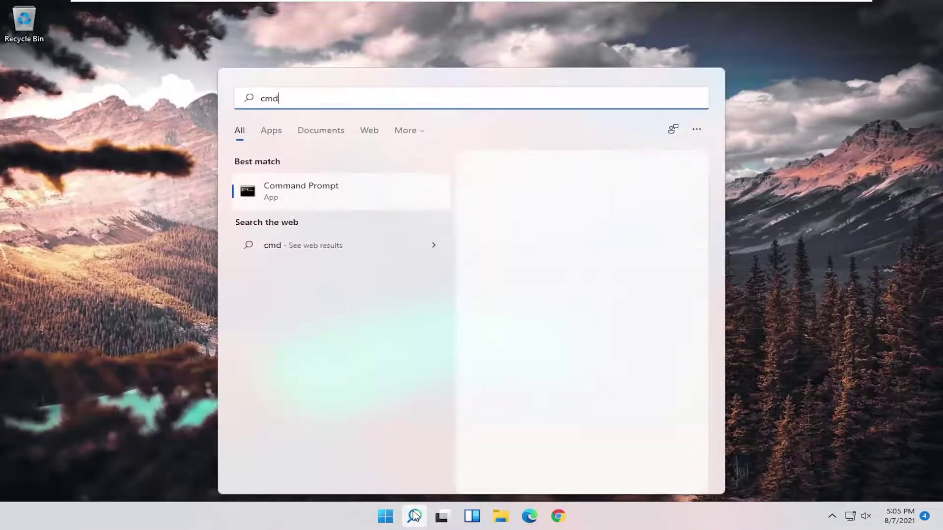
pyautogui.rightClick(292, 191)
pyautogui.click(337, 204)
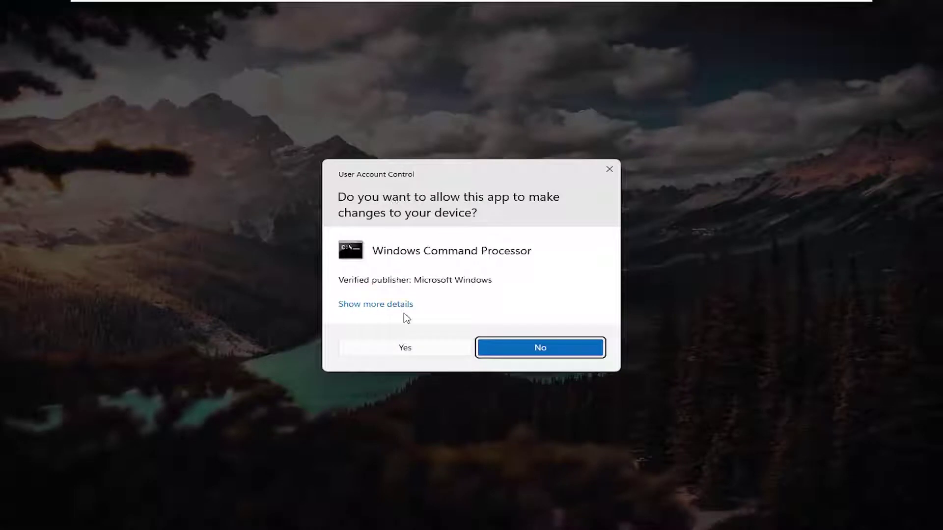
pyautogui.click(401, 350)
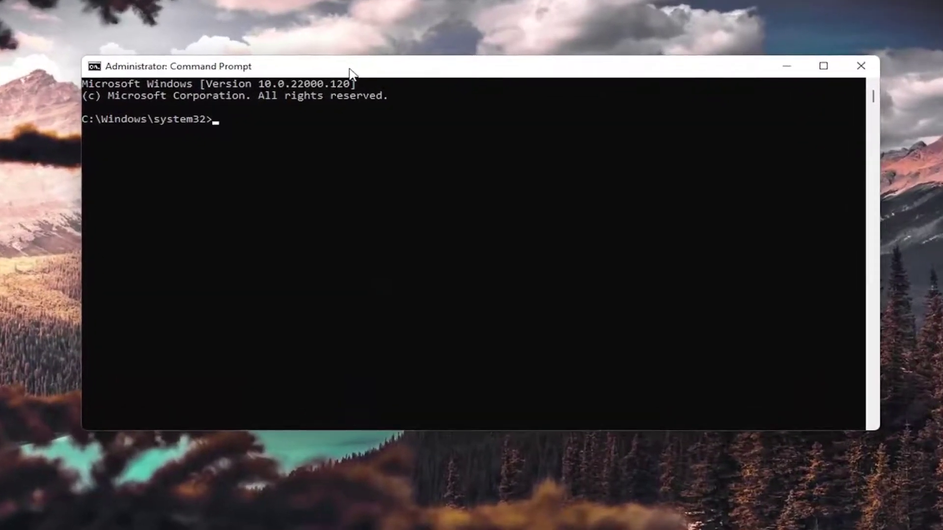
# Run 'sfc /scannow' until verification completes with no integrity violations, then close Command Prompt
pyautogui.write('sfc /scannow')
pyautogui.click(299, 127)
pyautogui.press('Return')
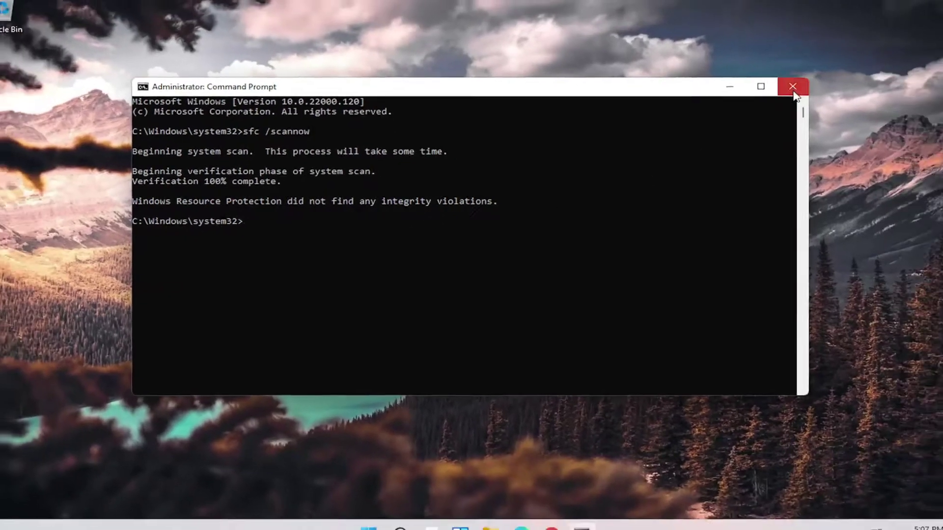
pyautogui.click(837, 72)
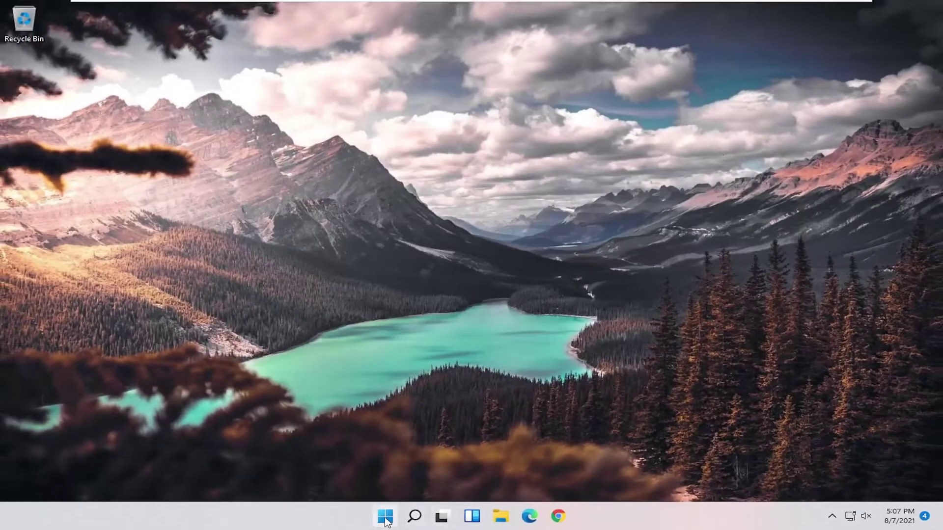